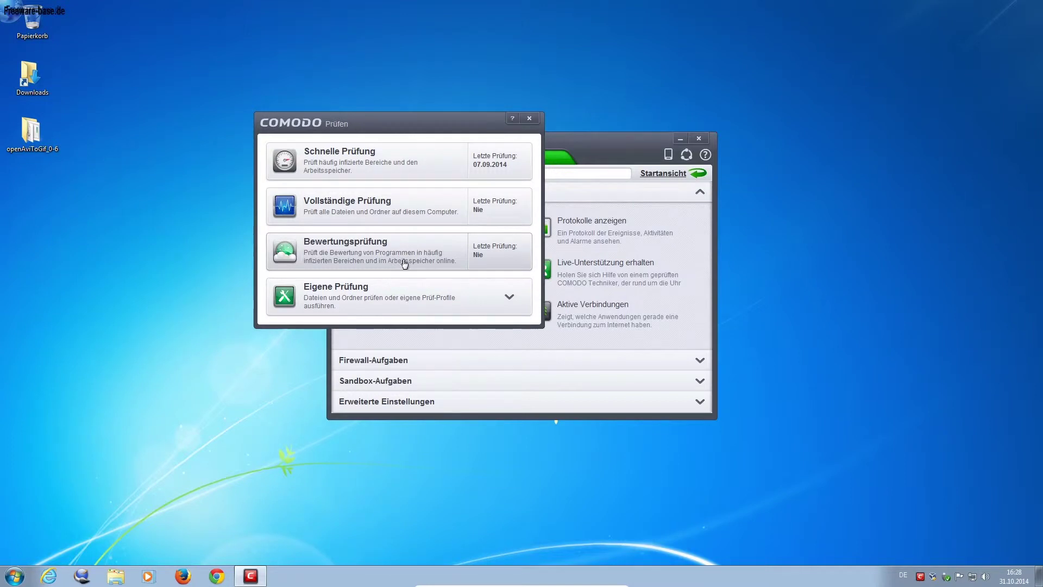
- Examine the scan profiles in the further settings of the custom scan (Eigene Prüfung), and close the settings window with confirmation
{"action": "left_click", "coordinate": [510, 298]}
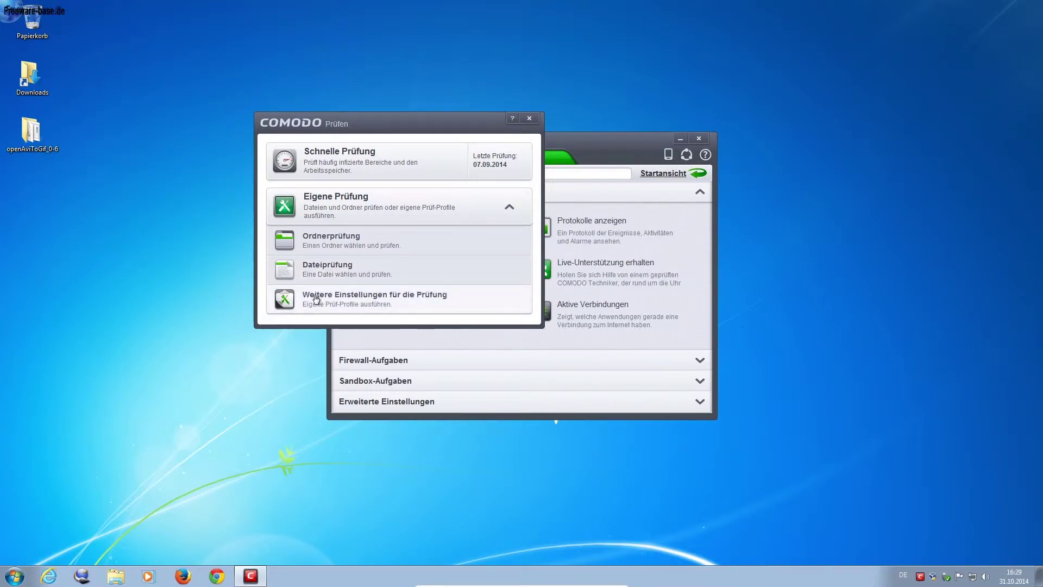
{"action": "left_click", "coordinate": [373, 300]}
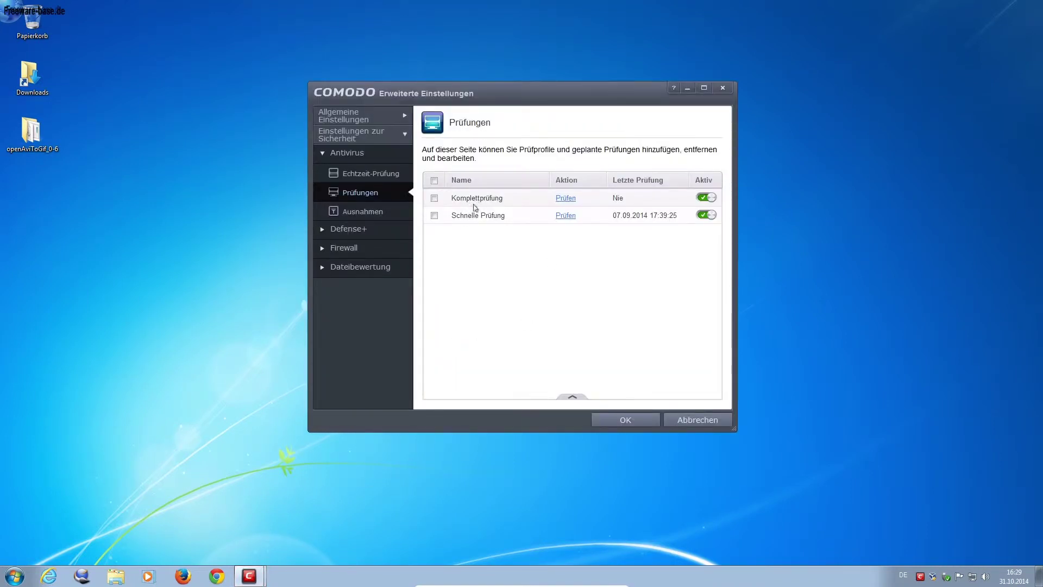
{"action": "left_click", "coordinate": [626, 421]}
{"action": "left_click", "coordinate": [627, 419]}
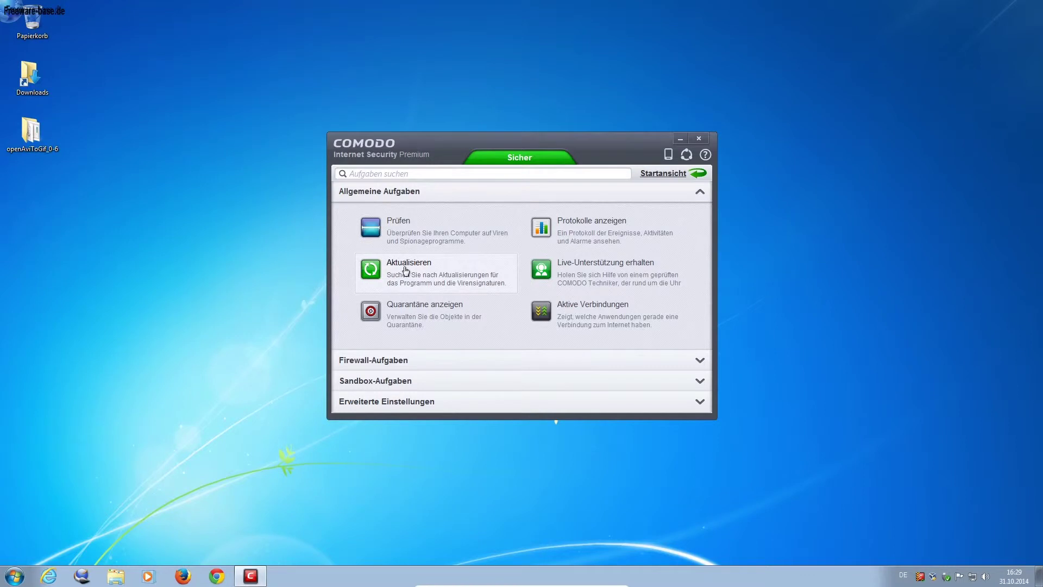
- Inspect the quarantine list and the logged configuration changes (Konfigurationsänderungen), closing each window after viewing
{"action": "left_click", "coordinate": [407, 315]}
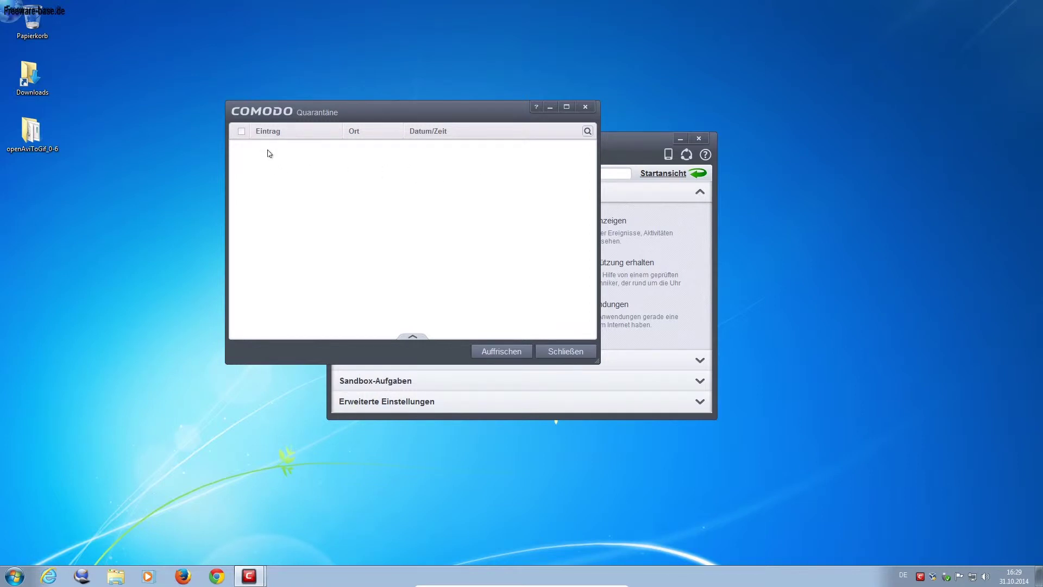
{"action": "left_click", "coordinate": [563, 352]}
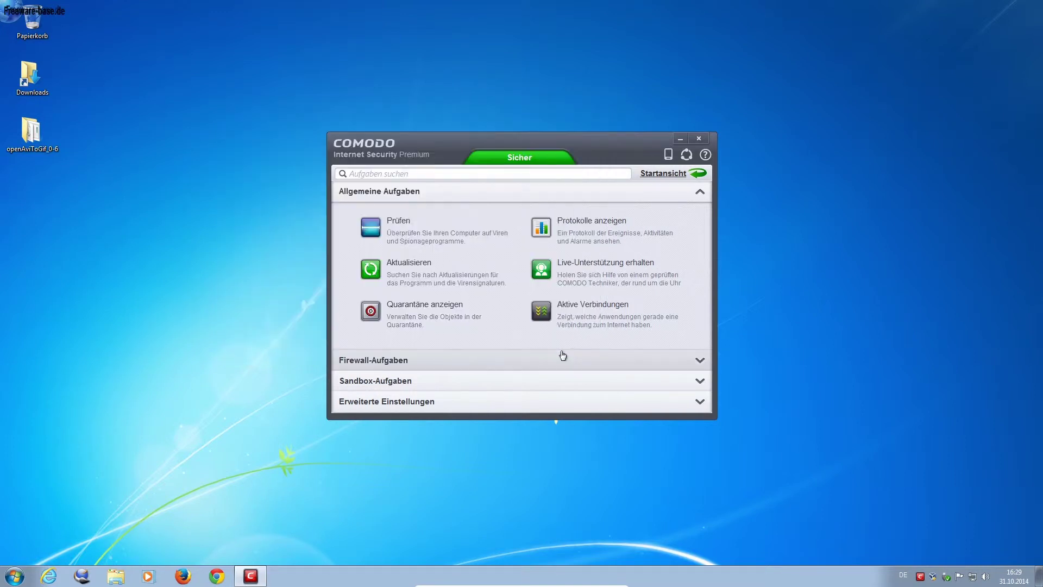
{"action": "left_click", "coordinate": [585, 232]}
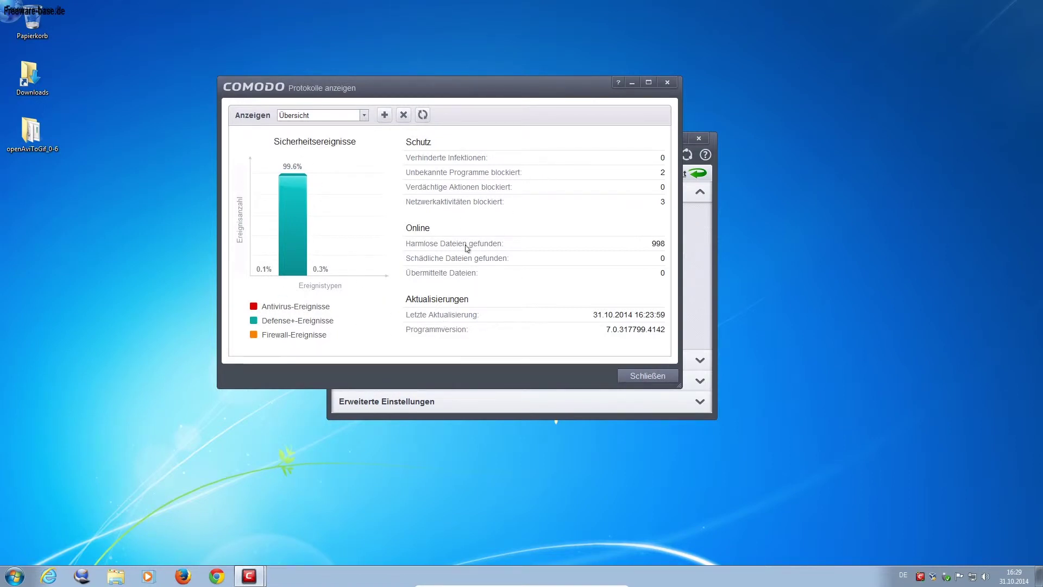
{"action": "left_click", "coordinate": [364, 115]}
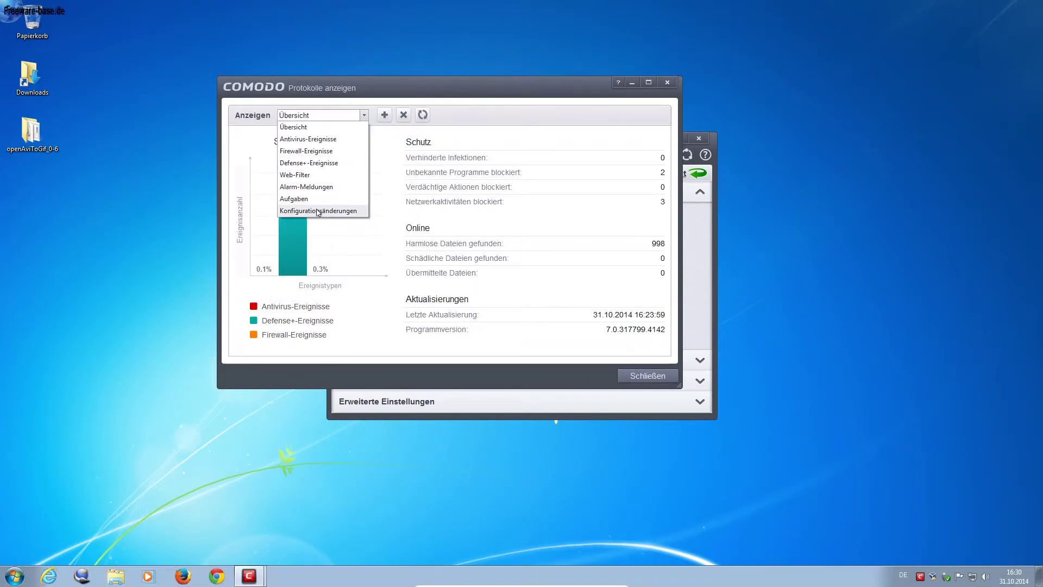
{"action": "left_click", "coordinate": [319, 211]}
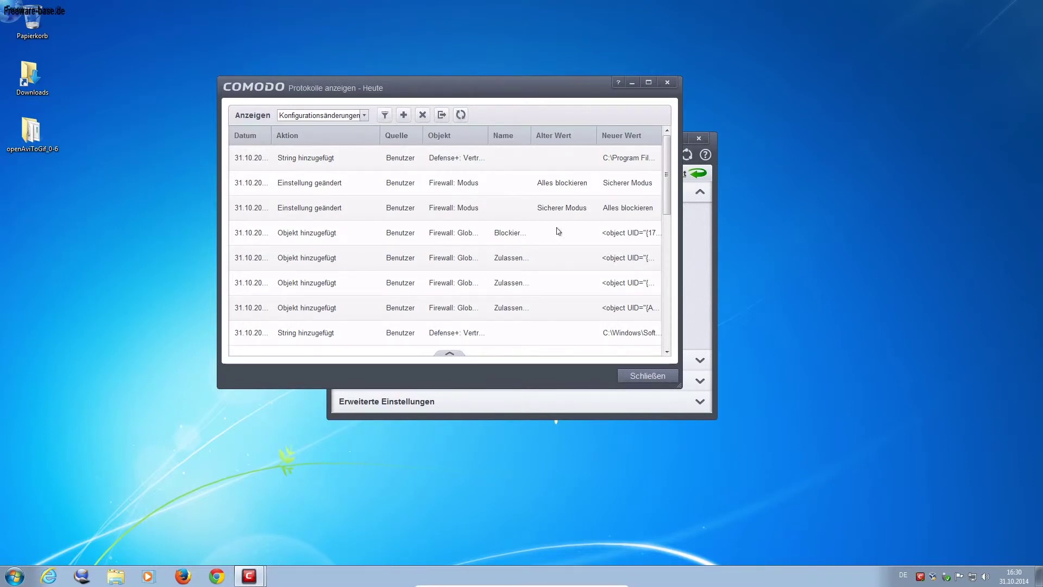
{"action": "left_click", "coordinate": [637, 375]}
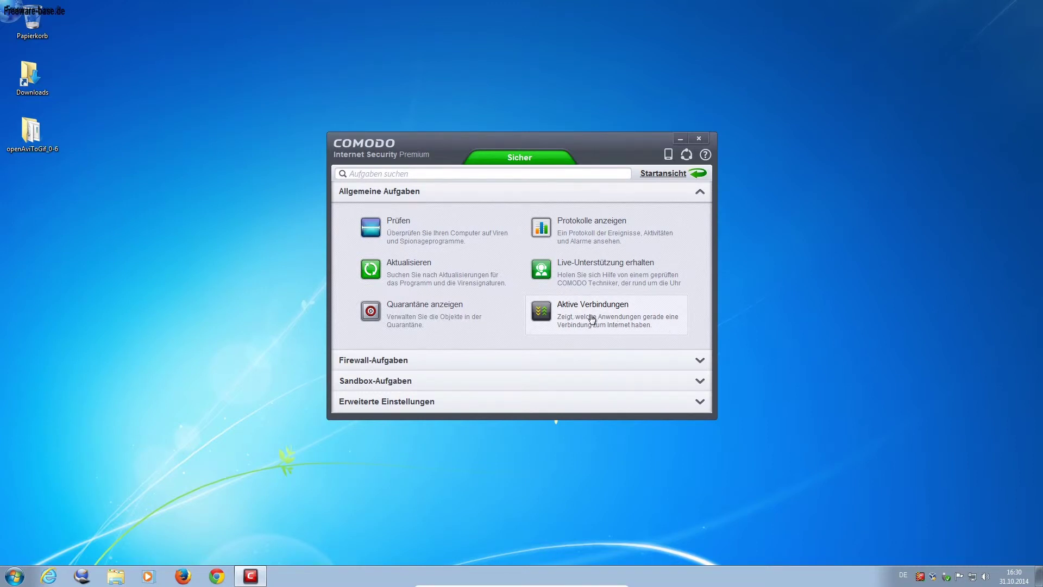
- Inspect which applications have active internet connections and close the list
{"action": "left_click", "coordinate": [592, 319]}
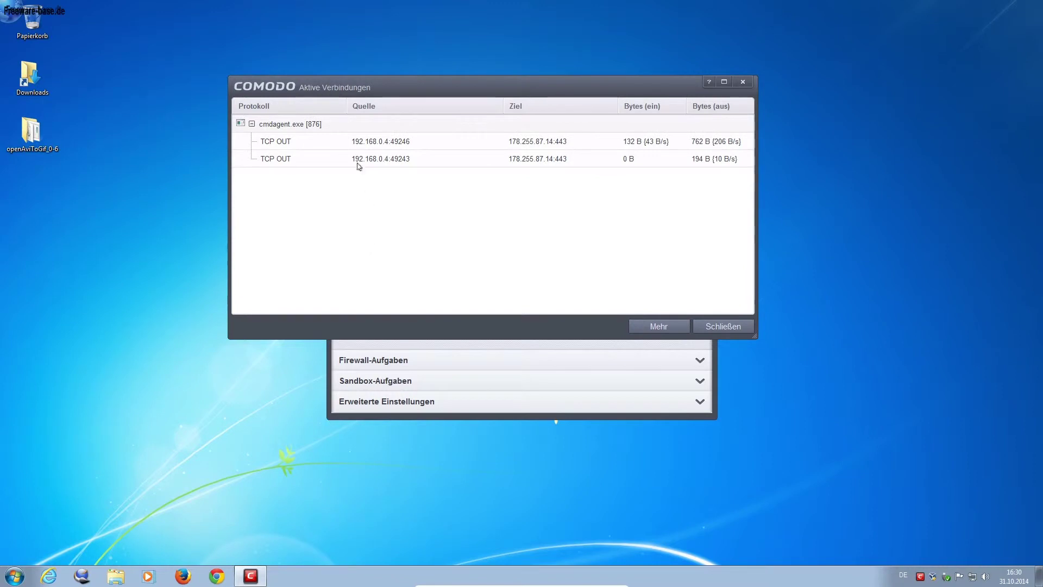
{"action": "left_click", "coordinate": [724, 326]}
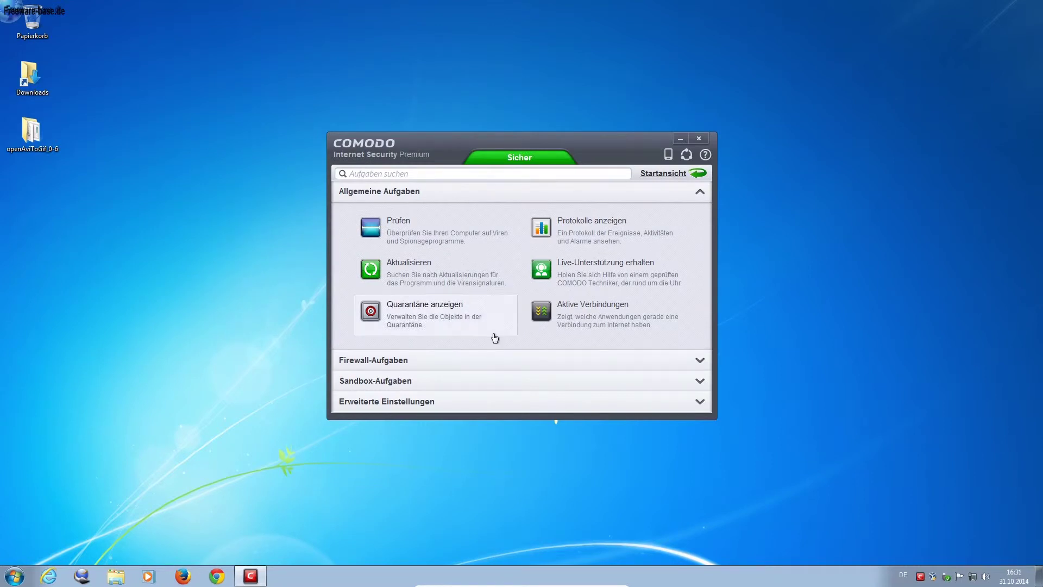
- Show the available firewall tasks and sandbox tasks, including the virtual desktop option
{"action": "left_click", "coordinate": [700, 362]}
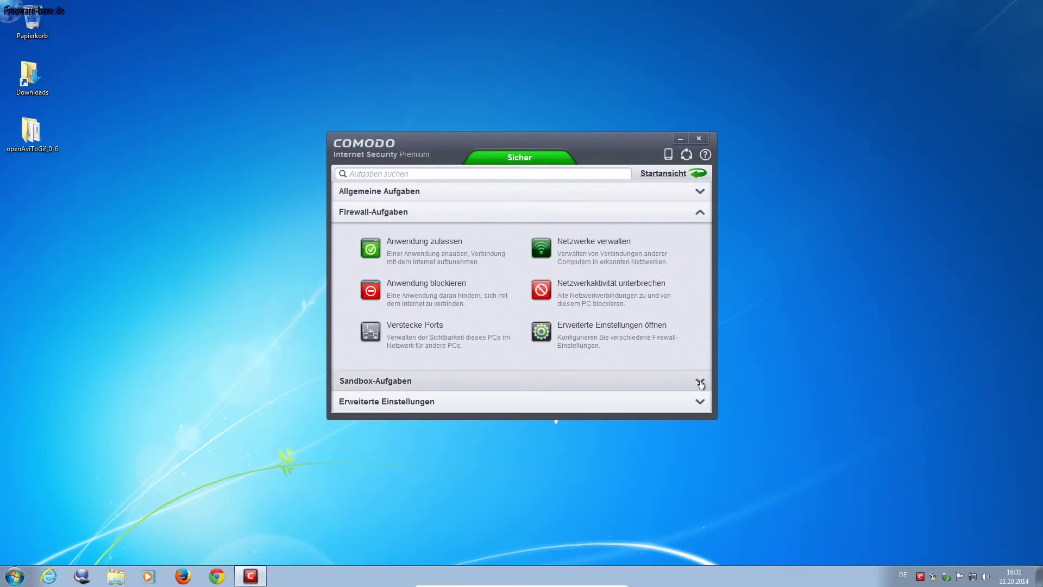
{"action": "left_click", "coordinate": [700, 381]}
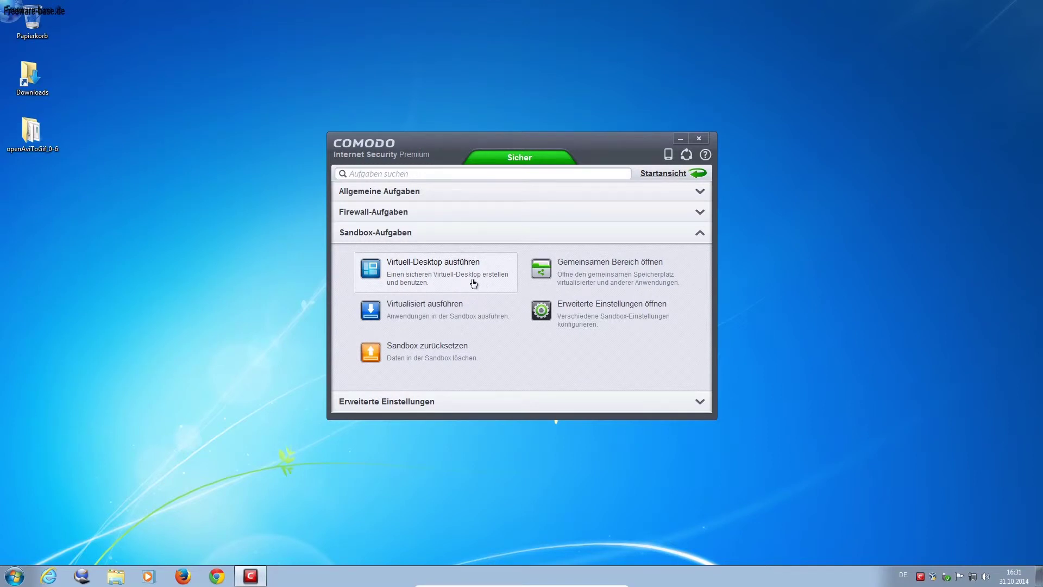
{"action": "left_click", "coordinate": [431, 263]}
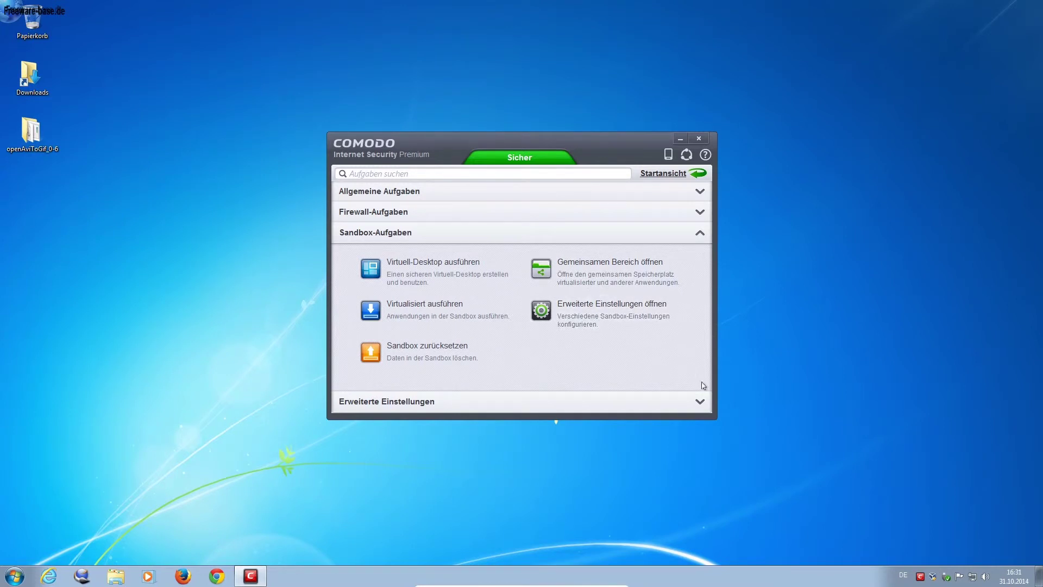
- Look at the rescue disk creation steps among the advanced tasks and close the wizard without creating a disk
{"action": "left_click", "coordinate": [700, 404]}
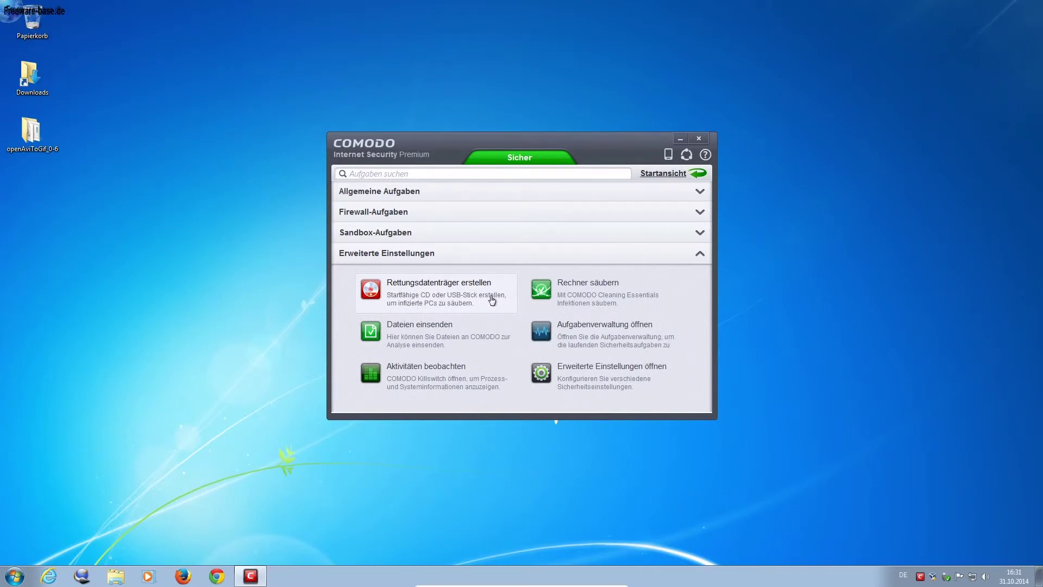
{"action": "left_click", "coordinate": [424, 295]}
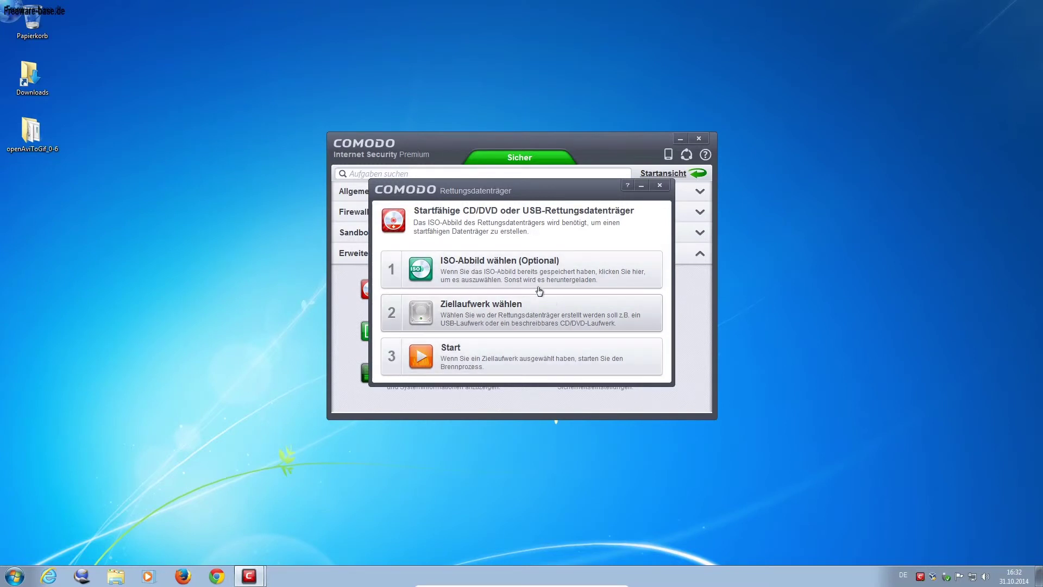
{"action": "left_click", "coordinate": [659, 187]}
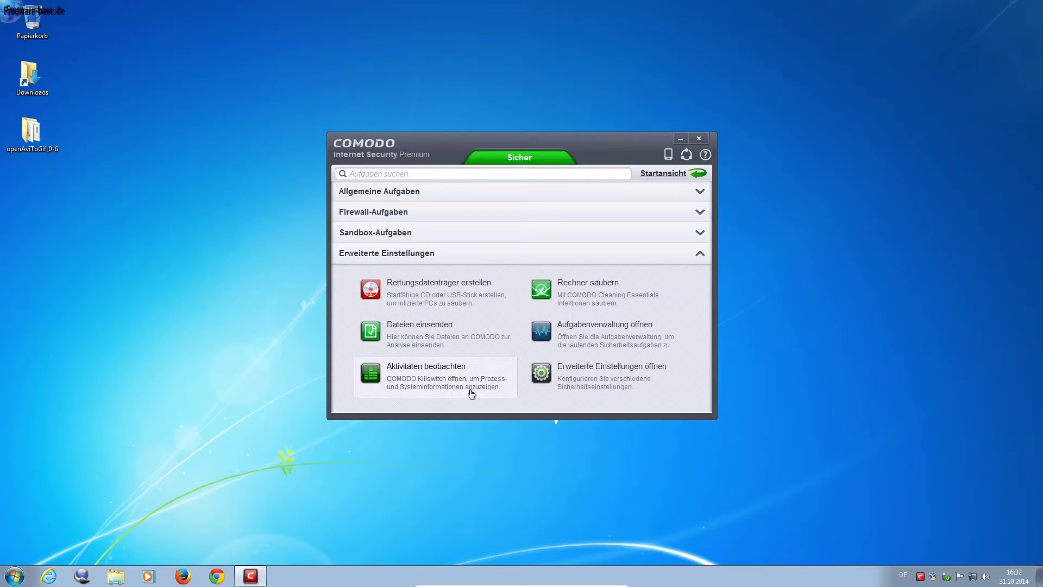
- Request activity monitoring but decline the User Account Control permission, and inspect the running tasks in the task manager
{"action": "left_click", "coordinate": [417, 387]}
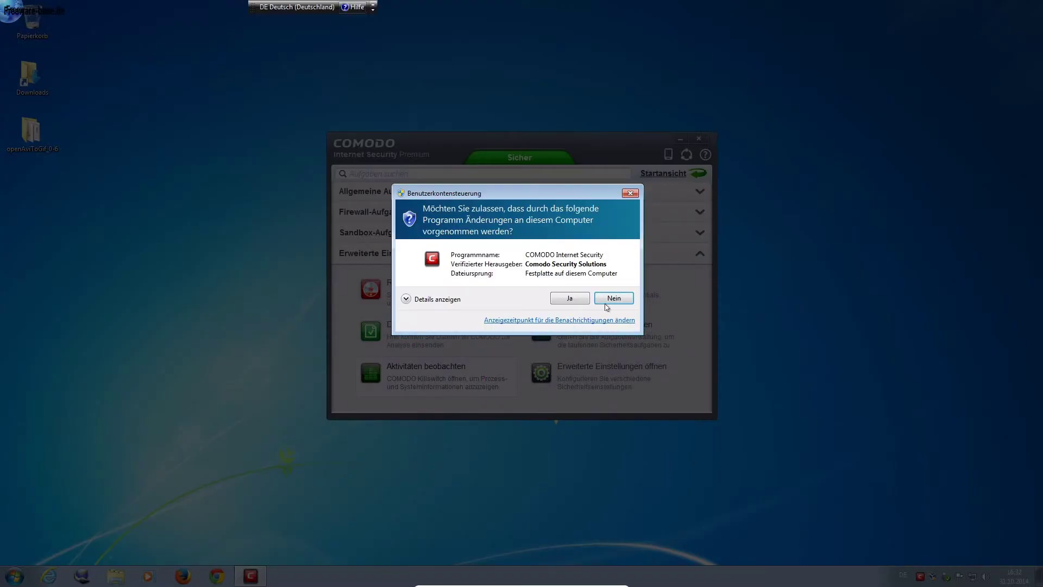
{"action": "left_click", "coordinate": [614, 298]}
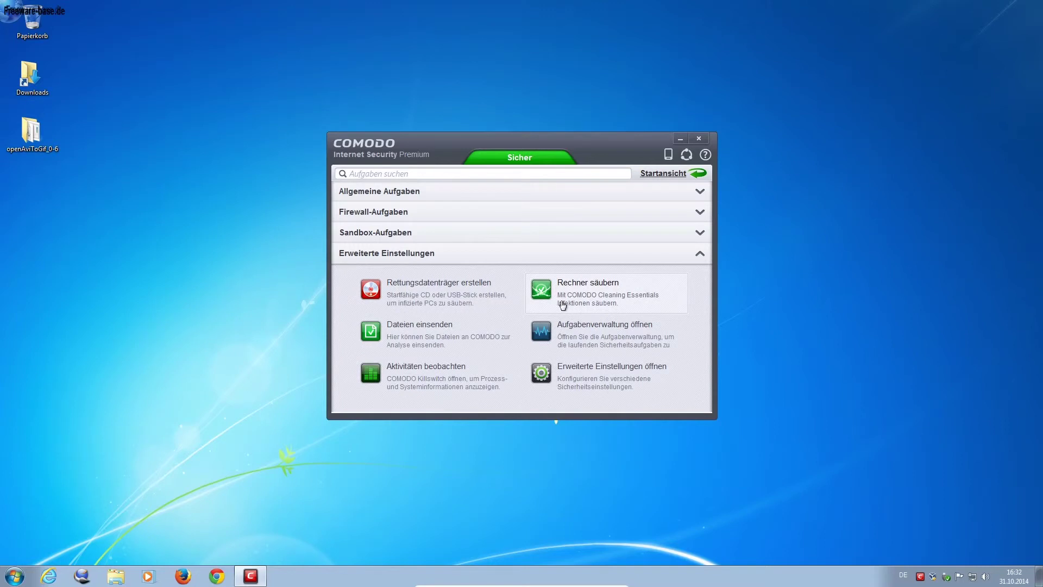
{"action": "left_click", "coordinate": [636, 337]}
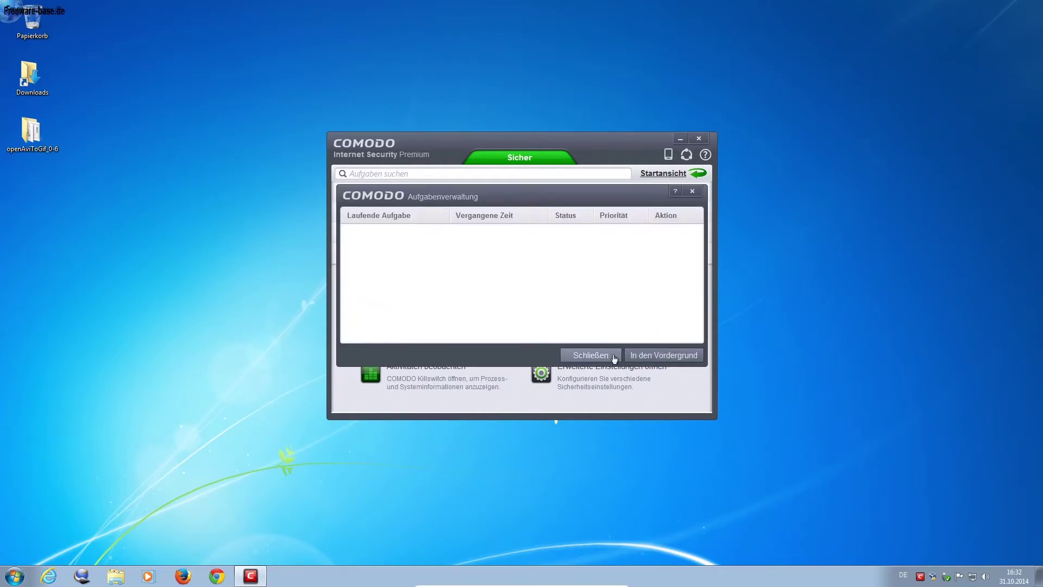
{"action": "left_click", "coordinate": [590, 354]}
- In the advanced user interface settings, review design and language choices, disable COMODO message center news, and toggle the notification and desktop widget options
{"action": "left_click", "coordinate": [592, 382]}
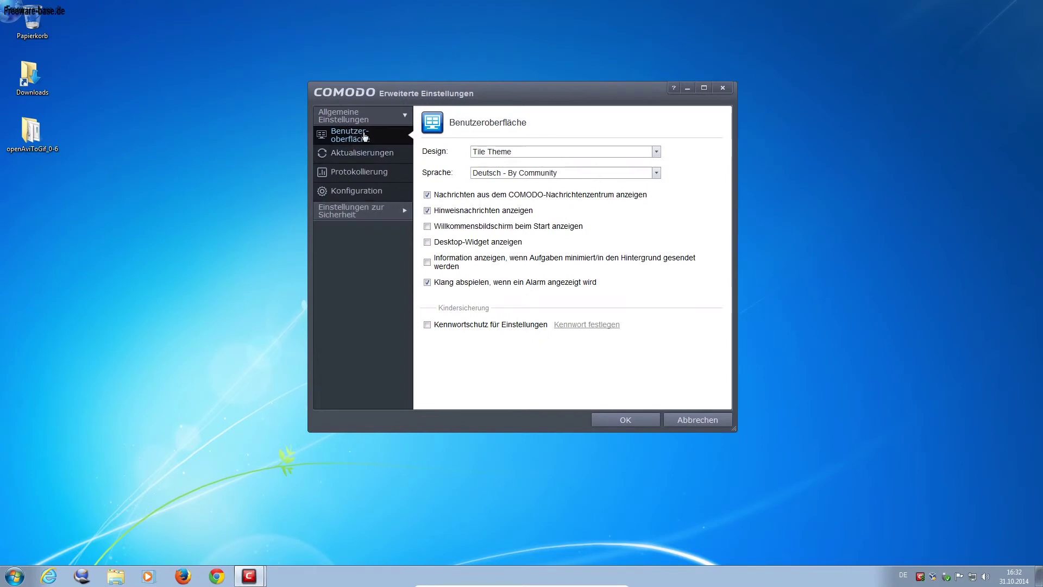
{"action": "left_click", "coordinate": [657, 153]}
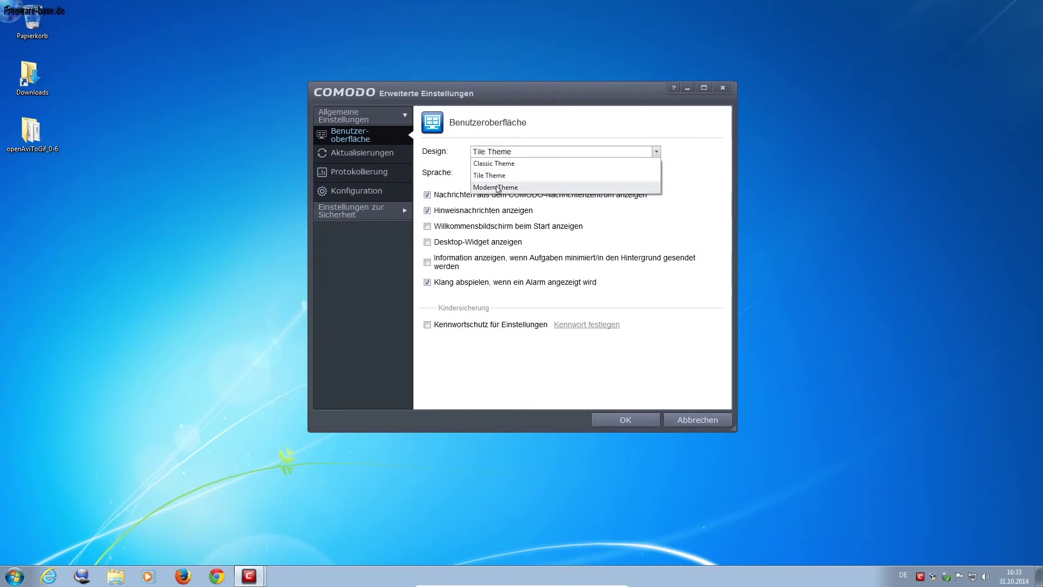
{"action": "left_click", "coordinate": [688, 194]}
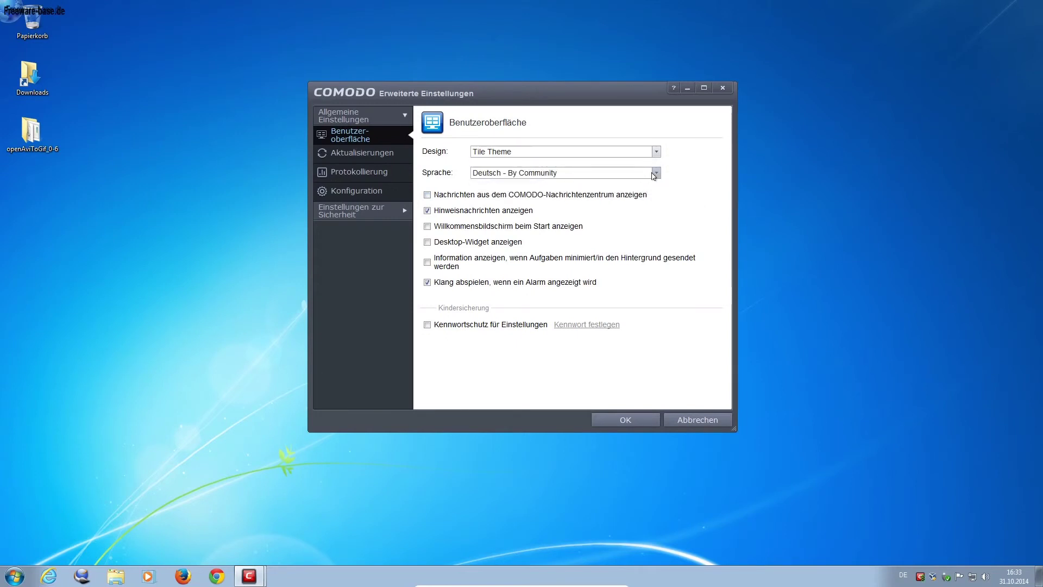
{"action": "left_click", "coordinate": [656, 174]}
{"action": "left_click", "coordinate": [657, 174]}
{"action": "left_click", "coordinate": [691, 210]}
{"action": "left_click", "coordinate": [441, 211]}
{"action": "left_click", "coordinate": [427, 242]}
- Review the general settings for updates, logging and configurations
{"action": "left_click", "coordinate": [356, 153]}
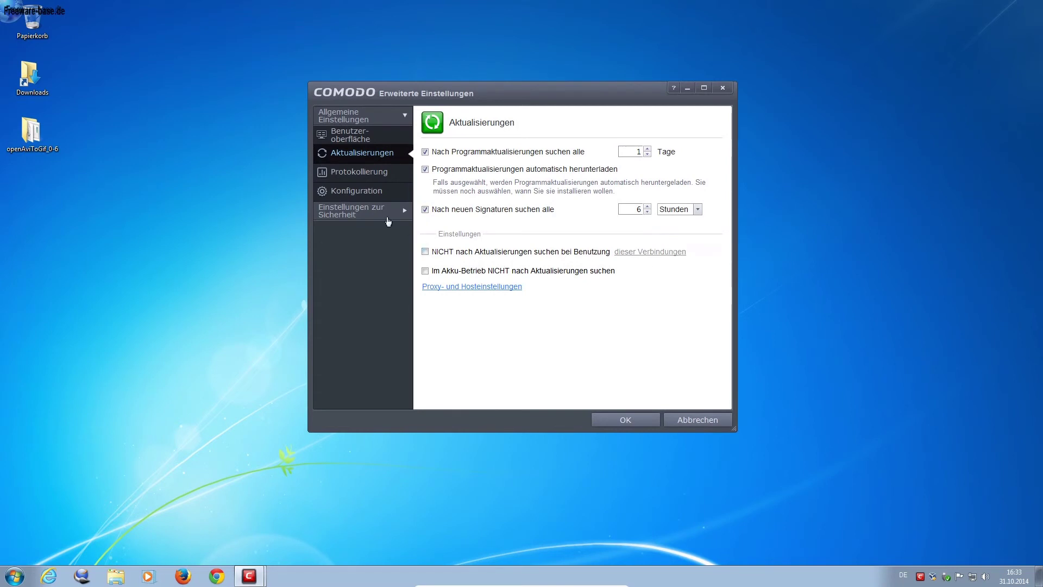
{"action": "left_click", "coordinate": [361, 177]}
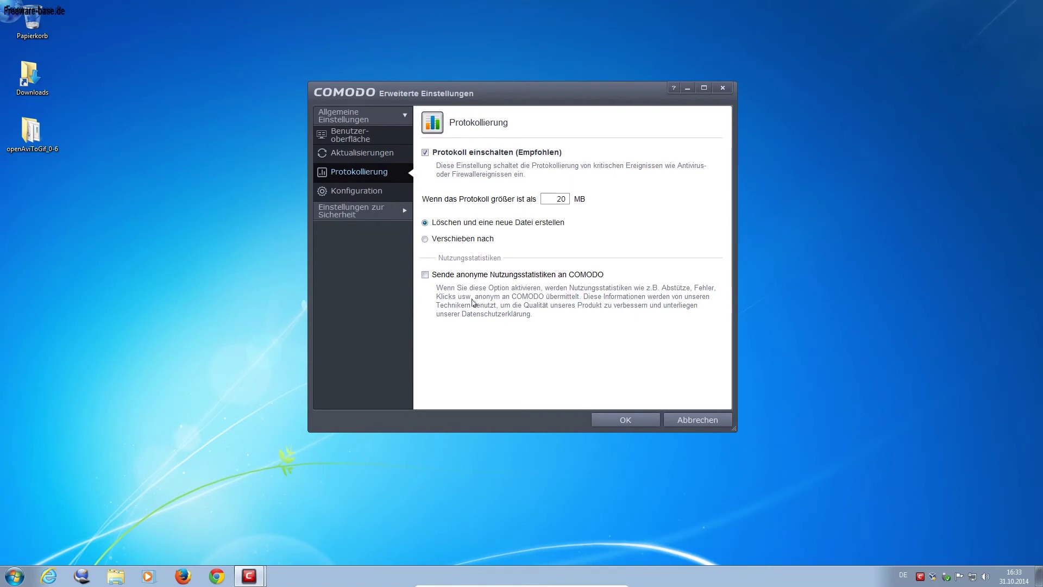
{"action": "left_click", "coordinate": [357, 193]}
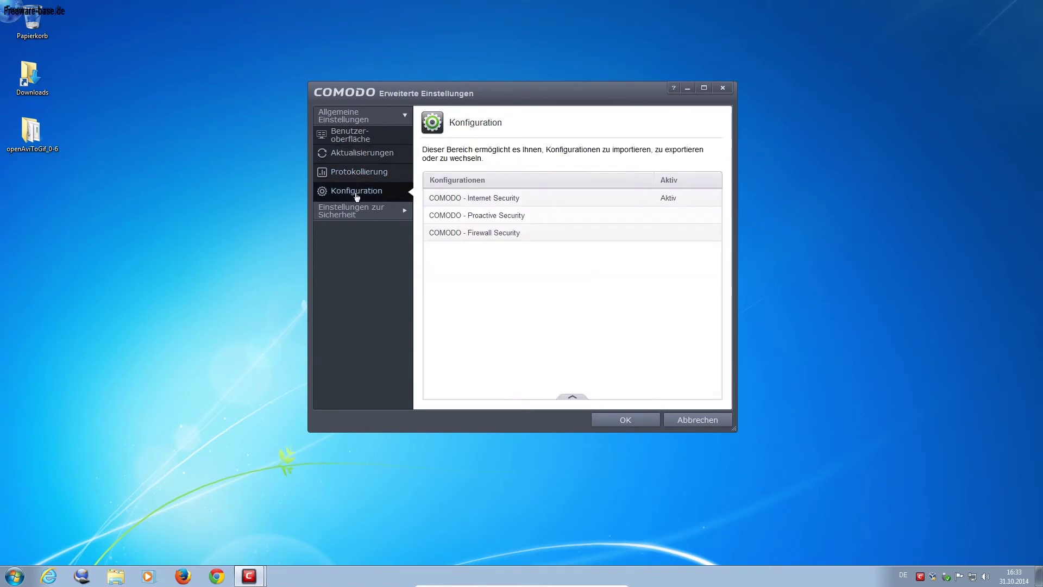
- Review the file rating security settings, including trusted, unknown and submitted files and trusted vendors
{"action": "left_click", "coordinate": [405, 215]}
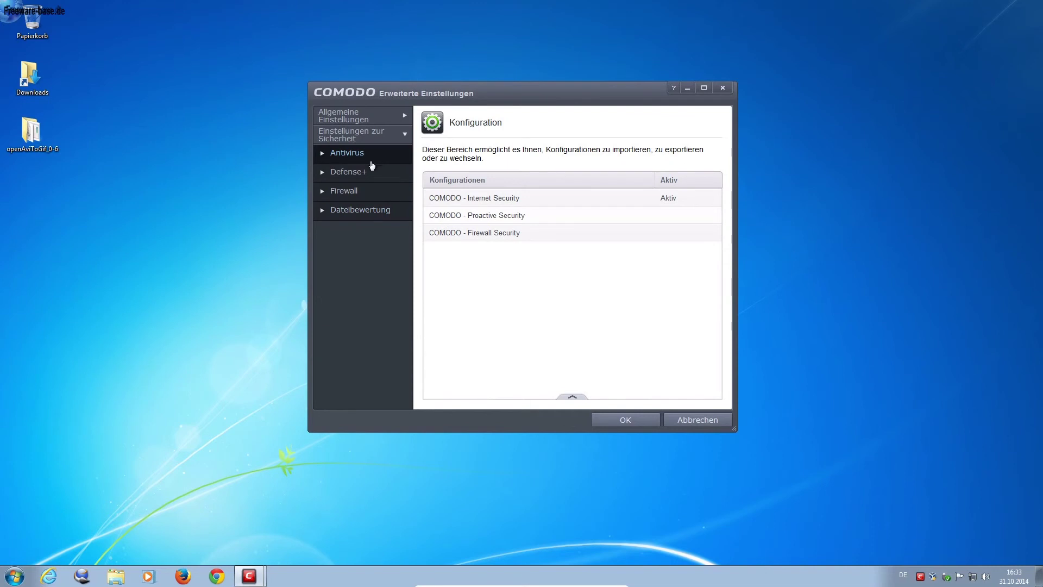
{"action": "left_click", "coordinate": [383, 213]}
{"action": "left_click", "coordinate": [381, 234]}
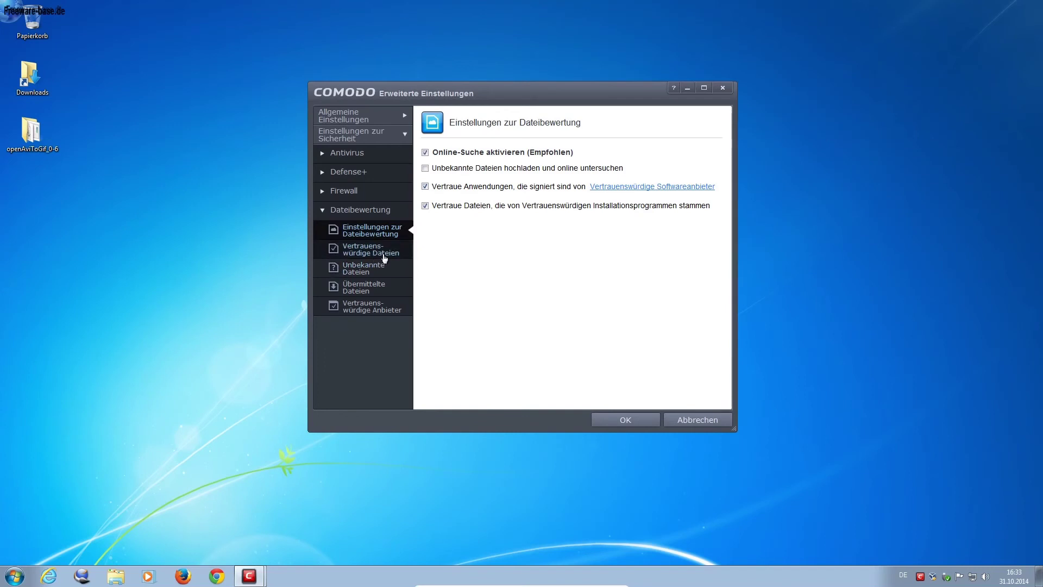
{"action": "left_click", "coordinate": [385, 258]}
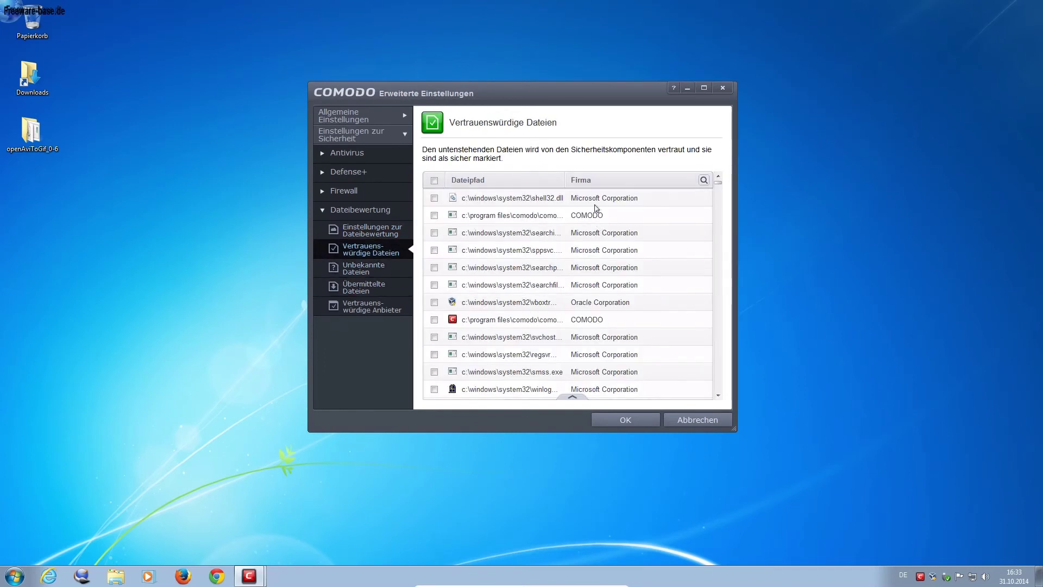
{"action": "left_click", "coordinate": [363, 274]}
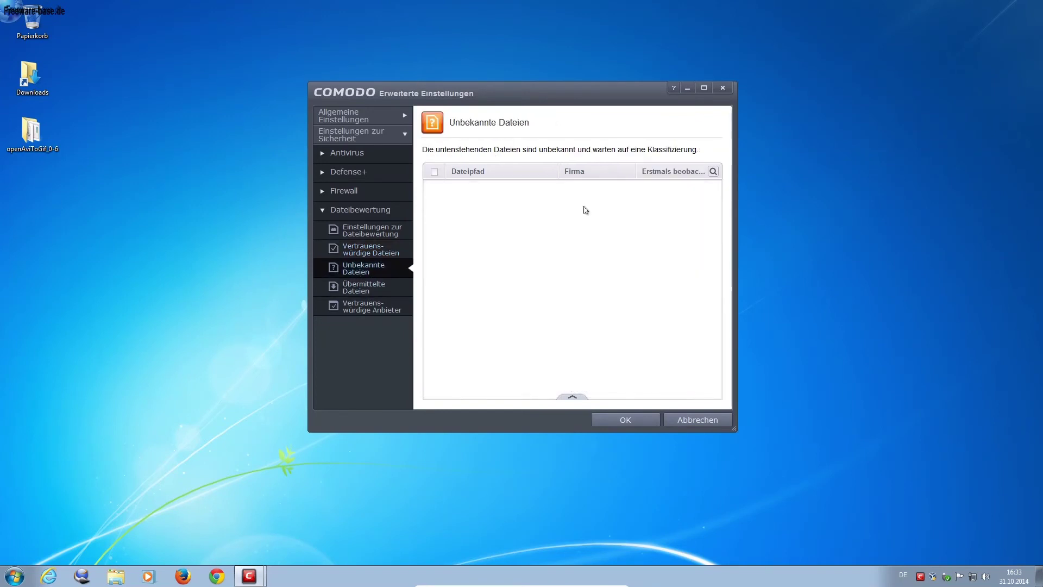
{"action": "left_click", "coordinate": [367, 293]}
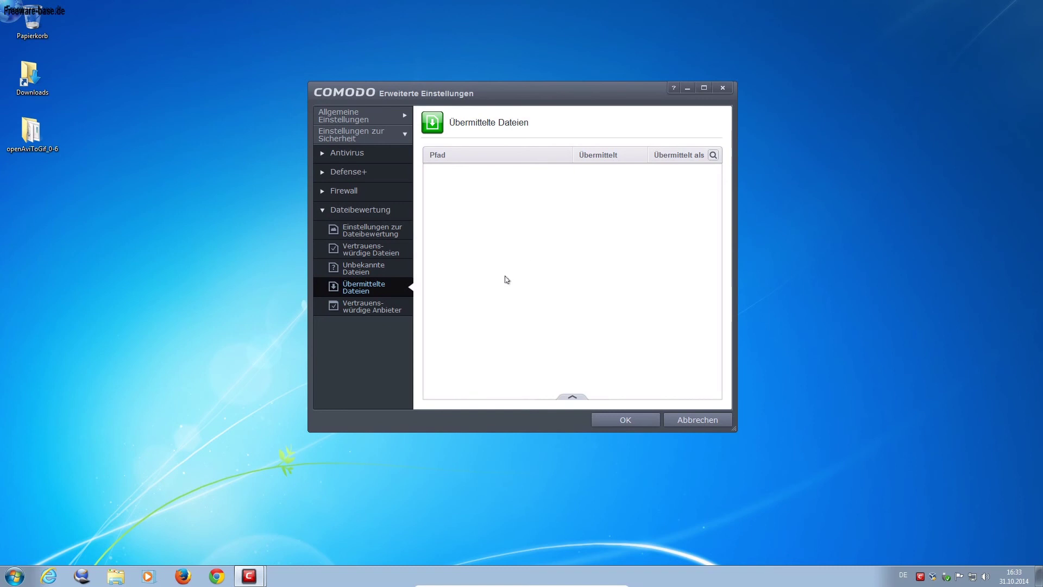
{"action": "left_click", "coordinate": [360, 312]}
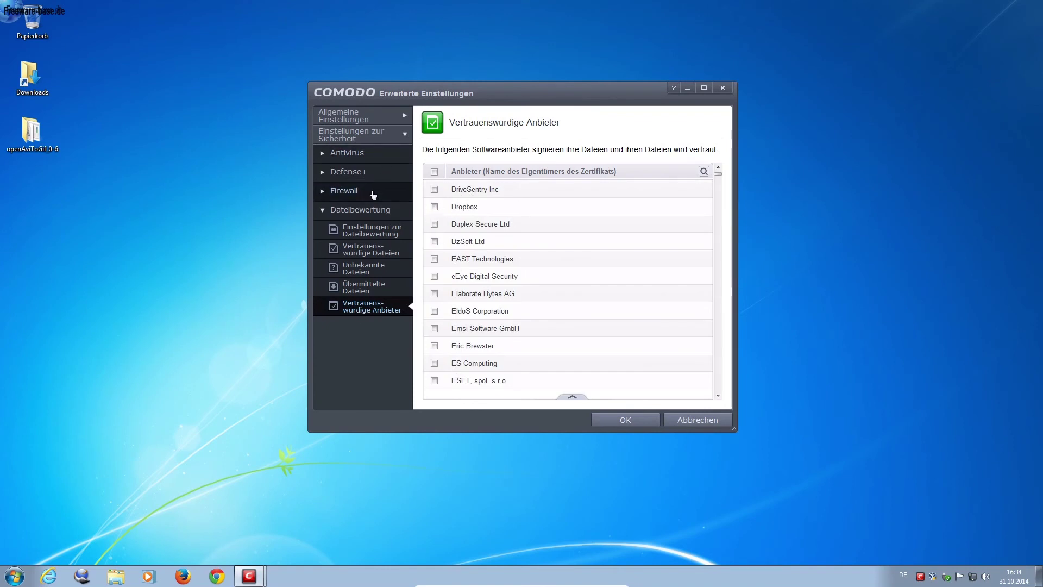
- View the protected objects under Defense+, confirm the advanced settings and close the main COMODO window
{"action": "left_click", "coordinate": [322, 176]}
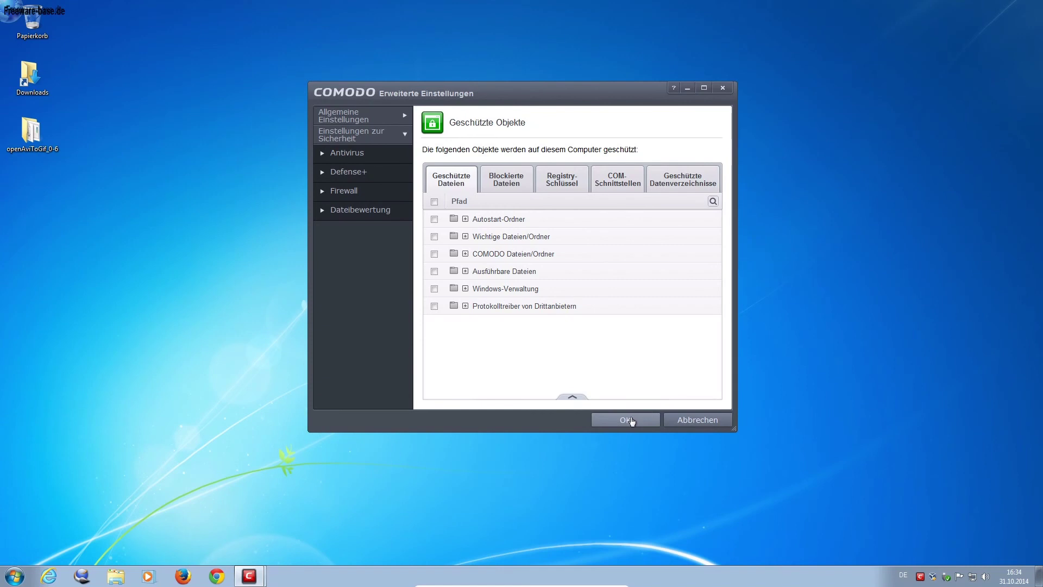
{"action": "left_click", "coordinate": [630, 420]}
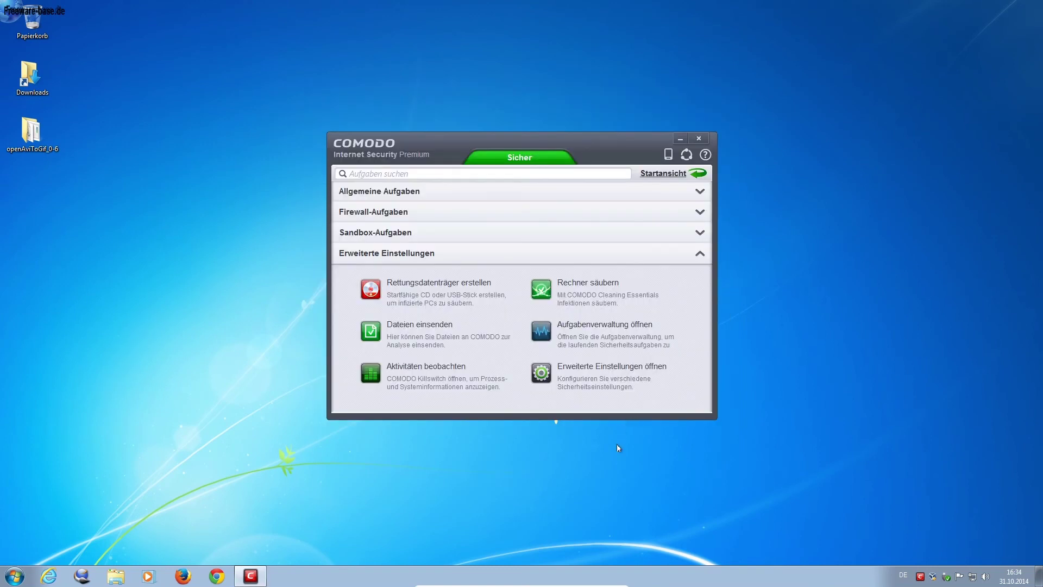
{"action": "left_click", "coordinate": [699, 138]}
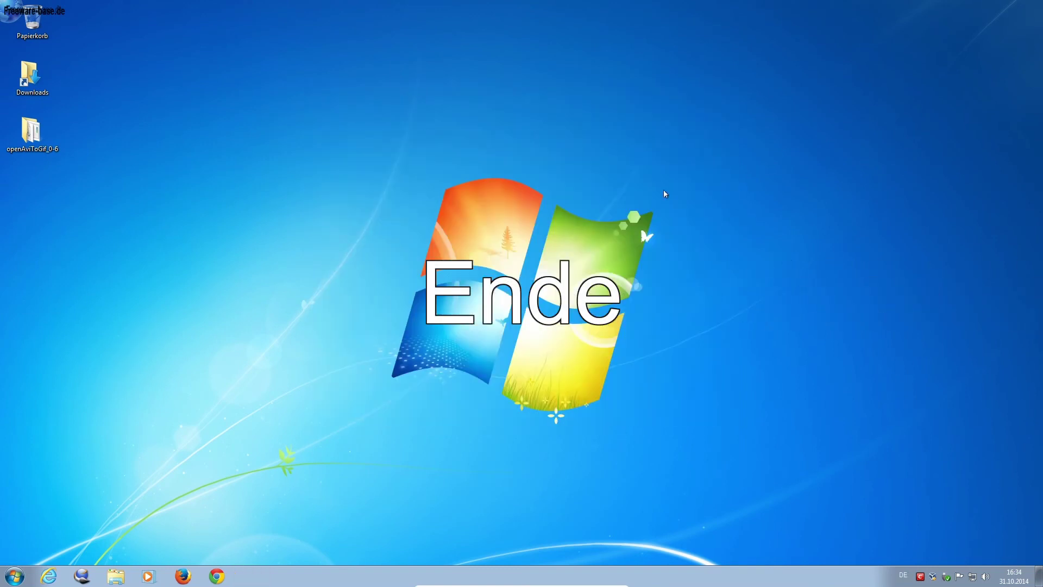